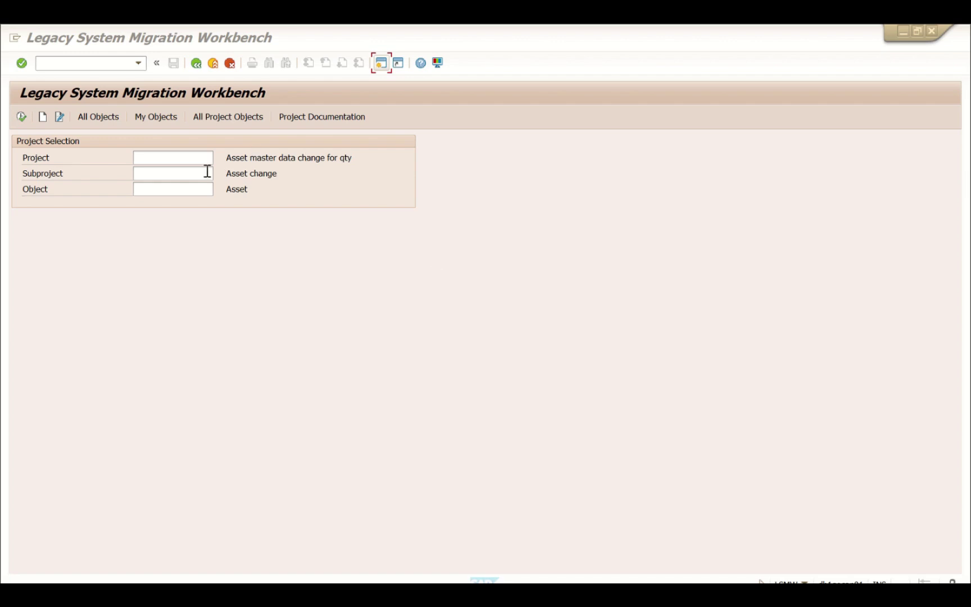
- Pick ASSET_CHANGE as the project from the F4 project list
{"action": "left_click", "coordinate": [182, 157]}
{"action": "left_click", "coordinate": [219, 158]}
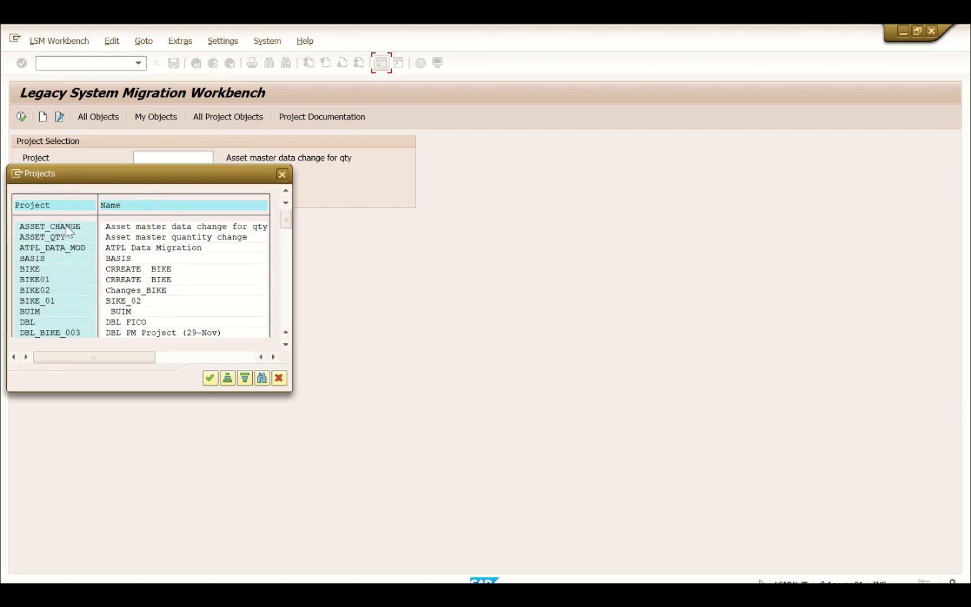
{"action": "double_click", "coordinate": [28, 226]}
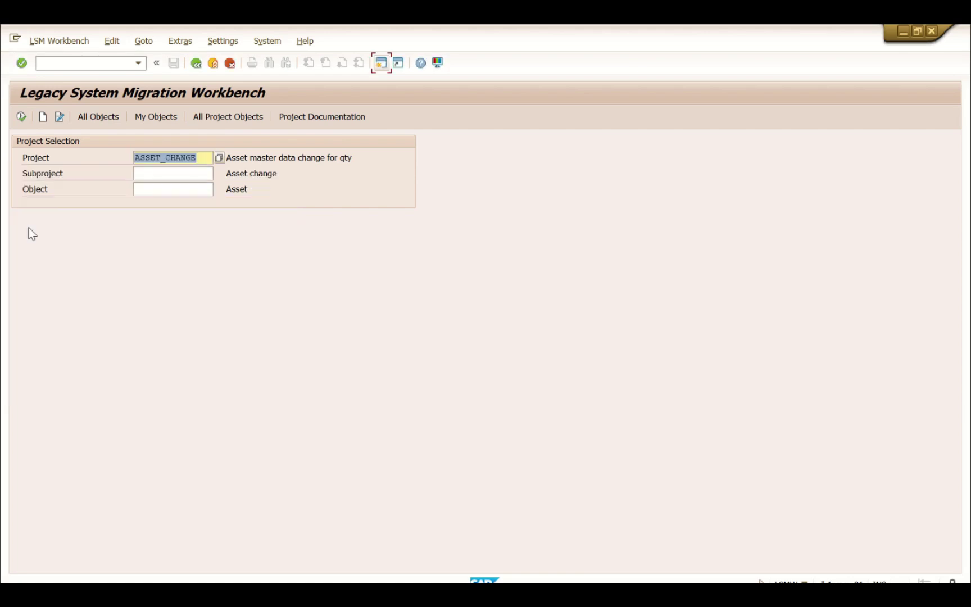
- Enter subproject AA and object ASSET, review the process steps, then go back
{"action": "left_click", "coordinate": [171, 174]}
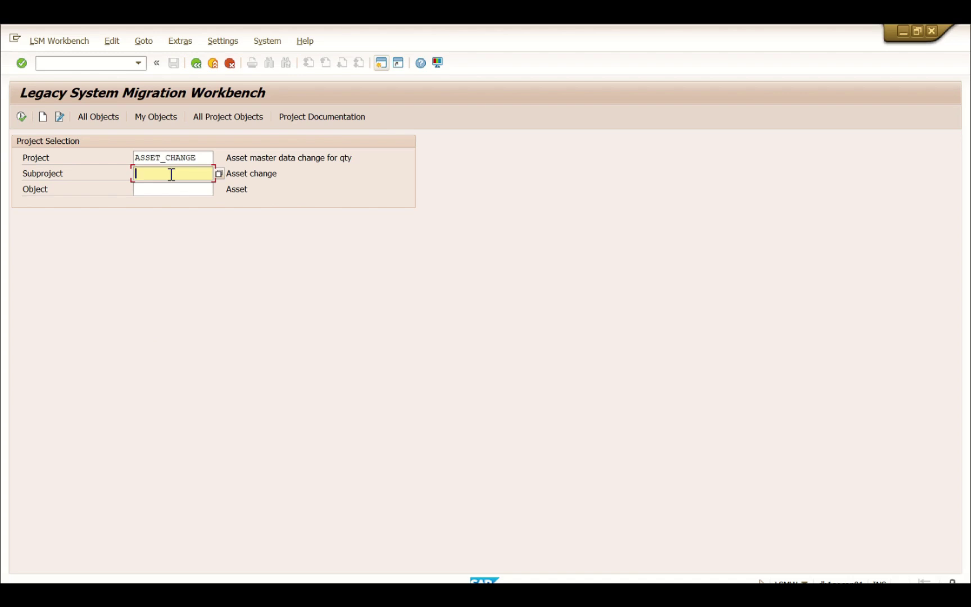
{"action": "type", "text": "AA"}
{"action": "left_click", "coordinate": [196, 191]}
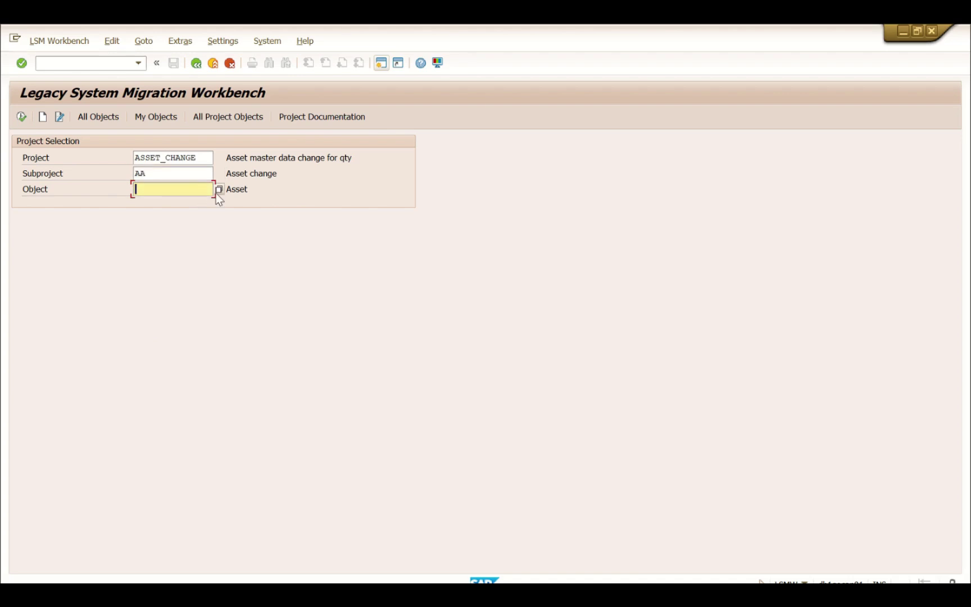
{"action": "type", "text": "ASSET"}
{"action": "left_click", "coordinate": [21, 115]}
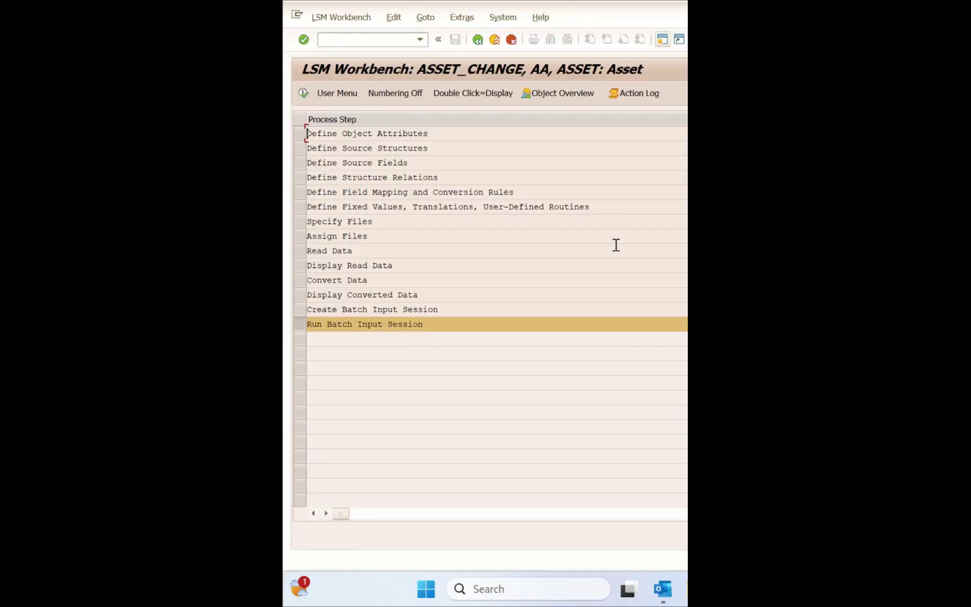
{"action": "left_click", "coordinate": [478, 41]}
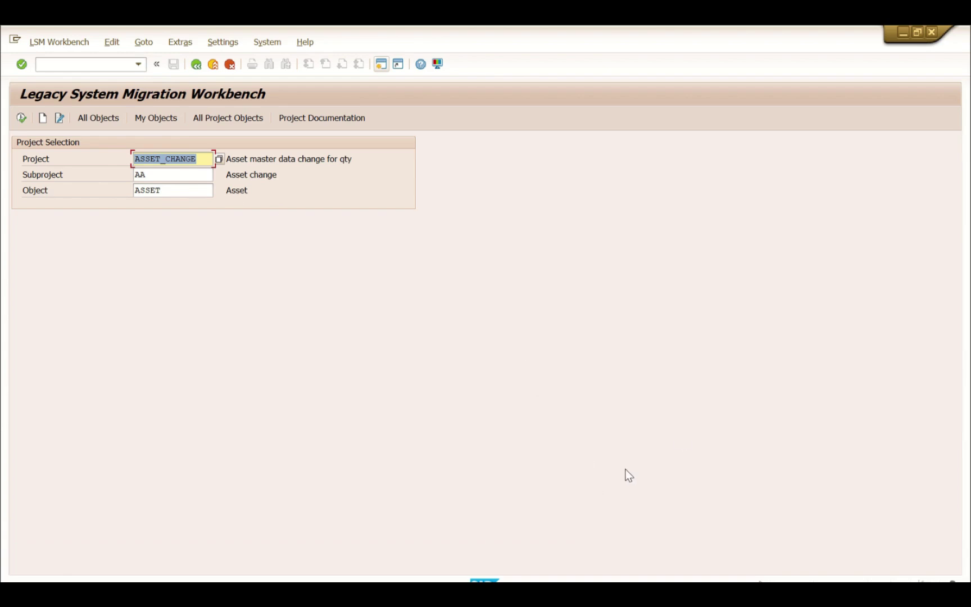
- Launch LSMW in the other SAP system session, dismissing the welcome message
{"action": "left_click", "coordinate": [792, 530]}
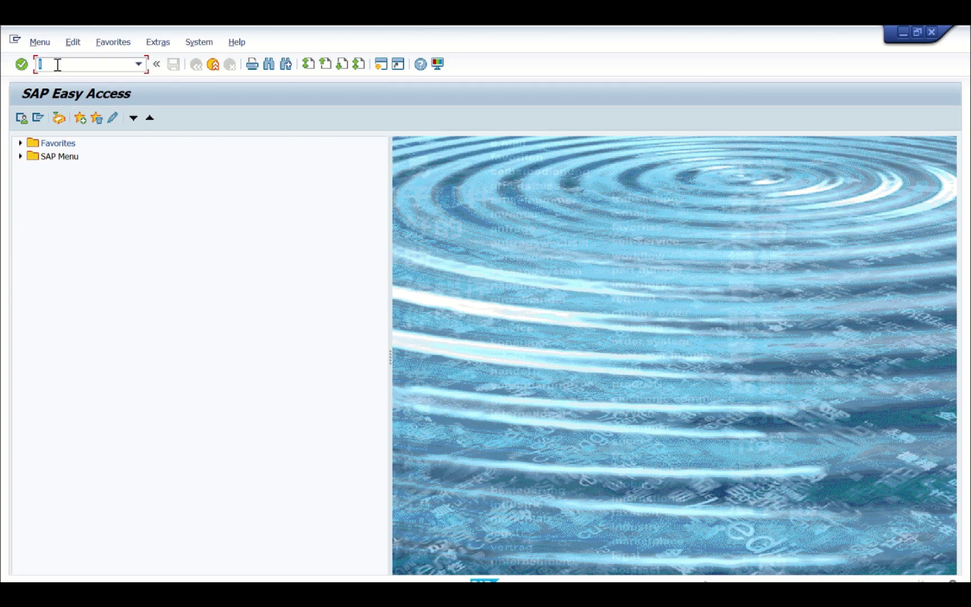
{"action": "type", "text": "LSMW"}
{"action": "key", "text": "Return"}
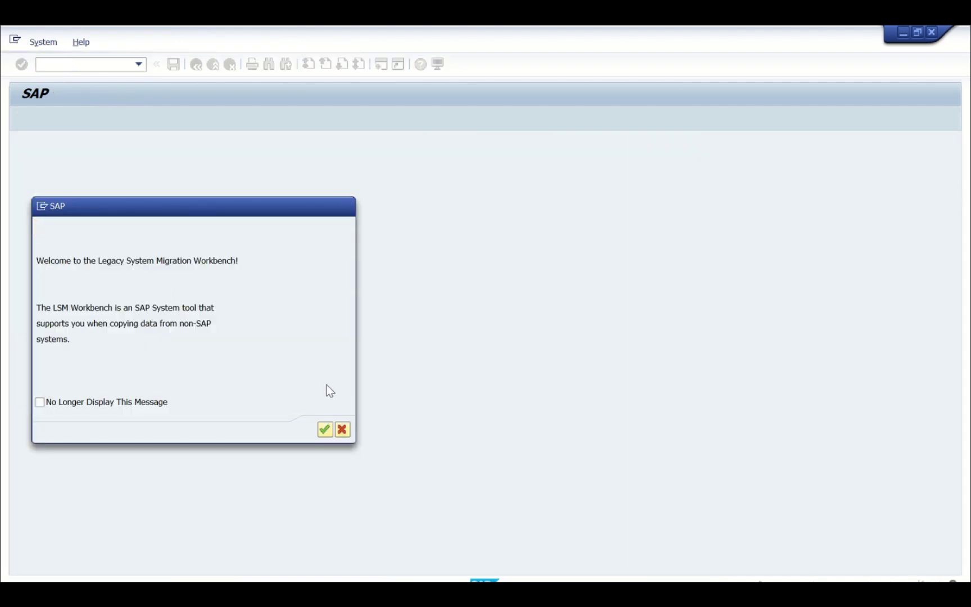
{"action": "key", "text": "Return"}
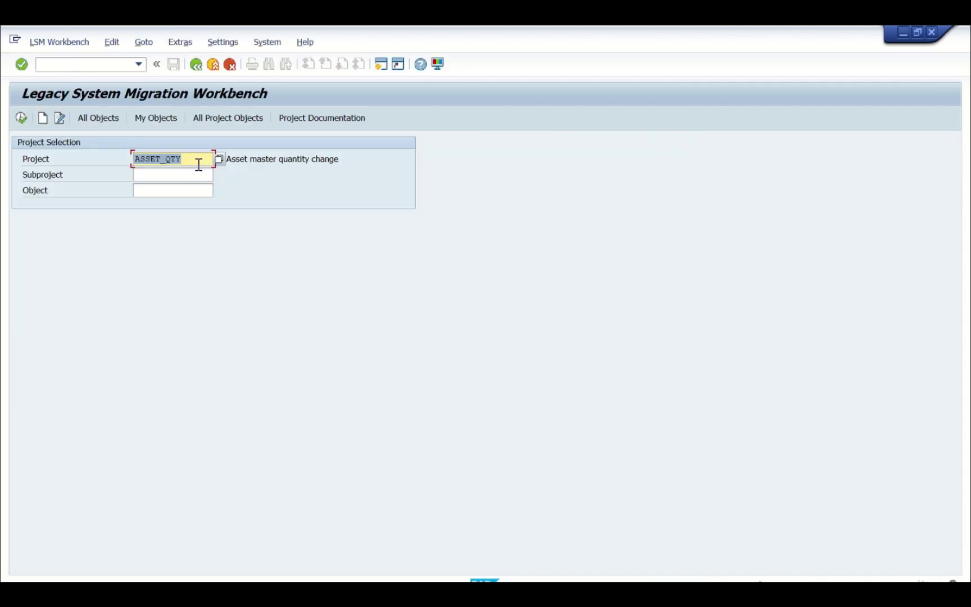
- Clear the project field and check the F4 list, which lacks ASSET_CHANGE
{"action": "key", "text": "BackSpace"}
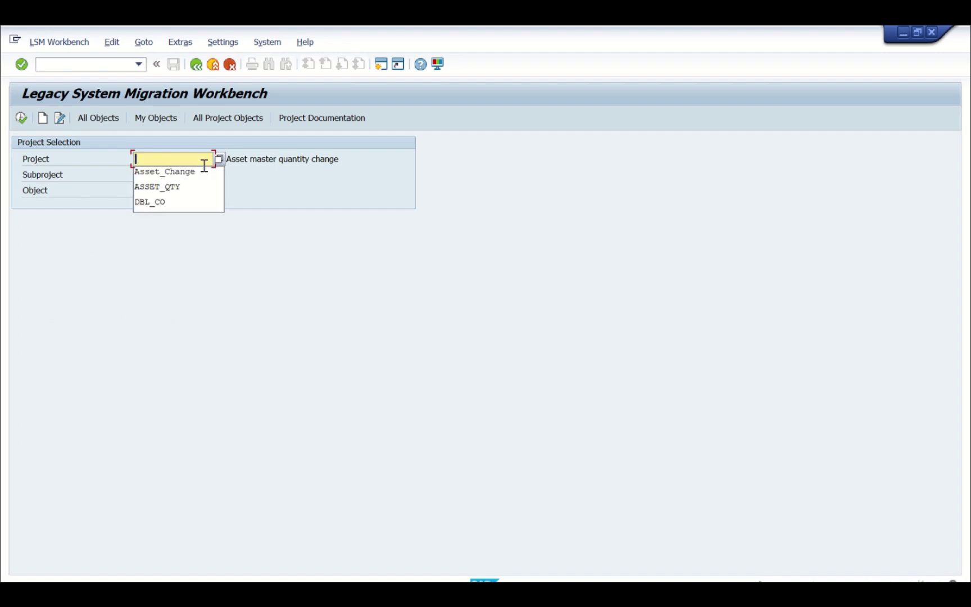
{"action": "key", "text": "F4"}
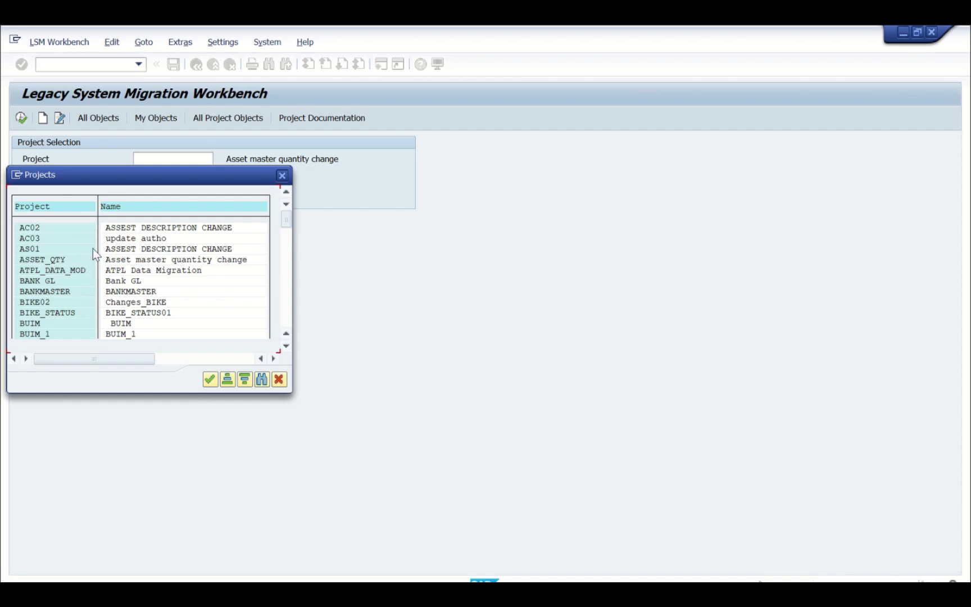
{"action": "left_click", "coordinate": [279, 379]}
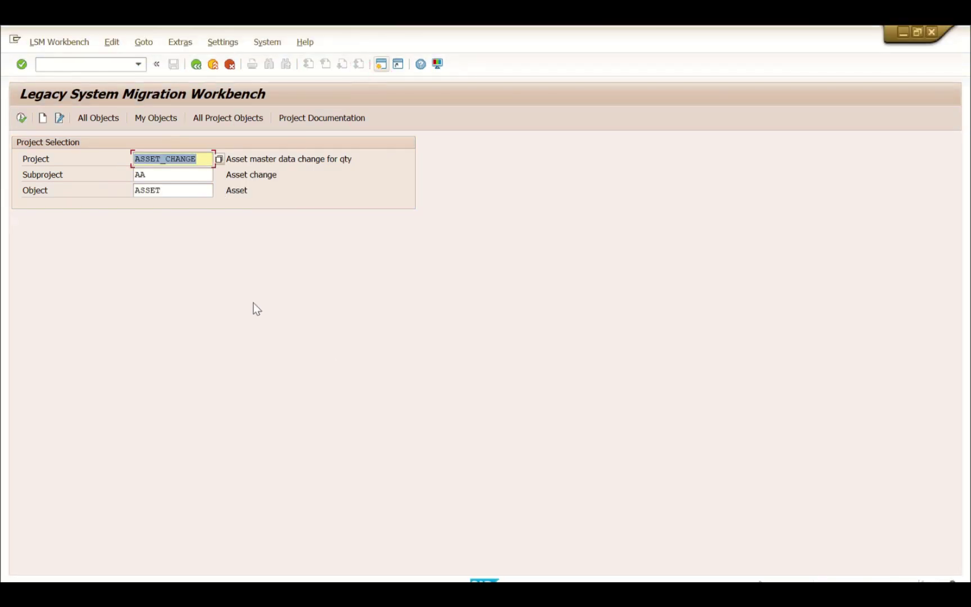
{"action": "left_click", "coordinate": [181, 44]}
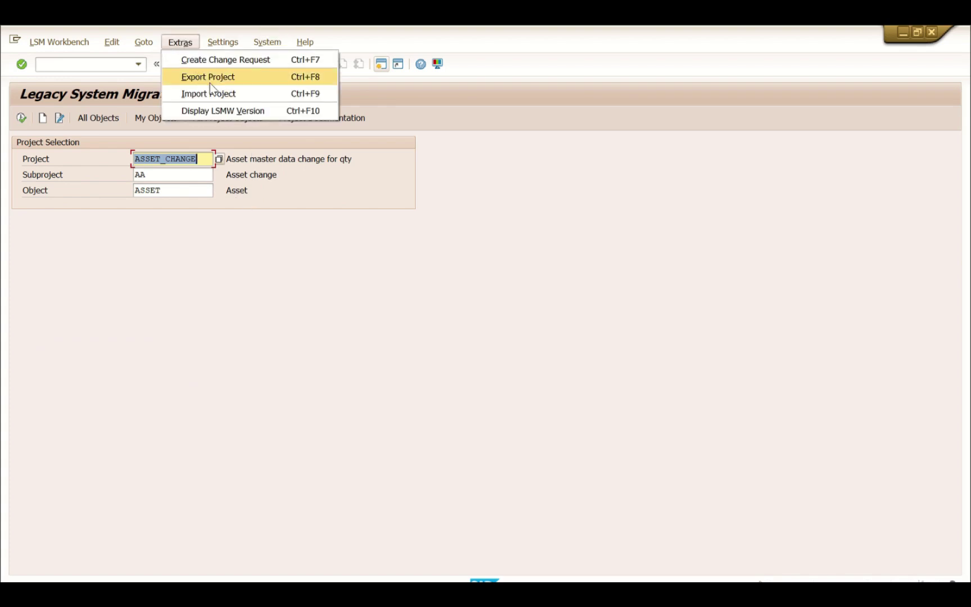
- Choose ASSET_CHANGE in the Export Project dialog and confirm to show its overview
{"action": "left_click", "coordinate": [231, 79]}
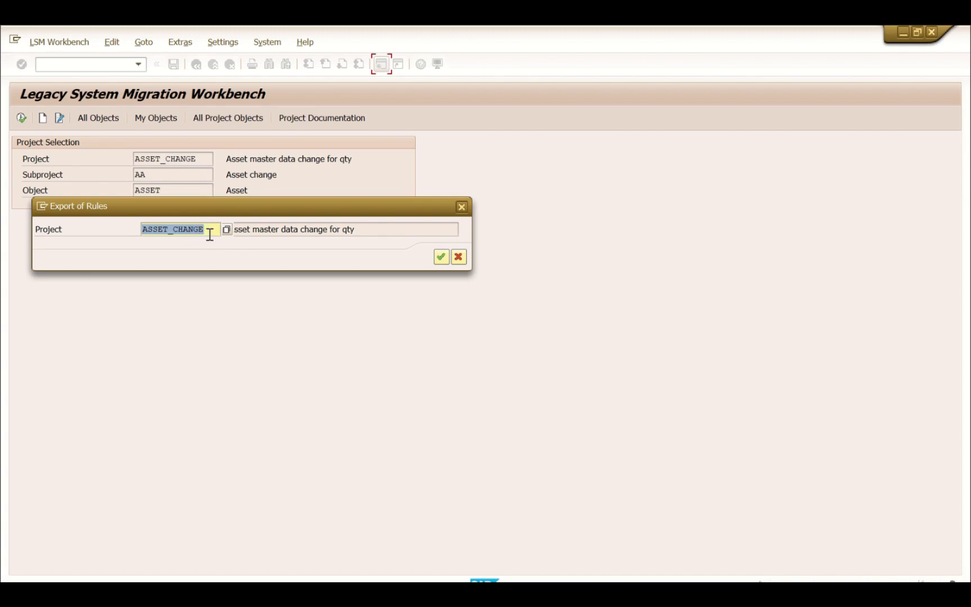
{"action": "left_click", "coordinate": [228, 231]}
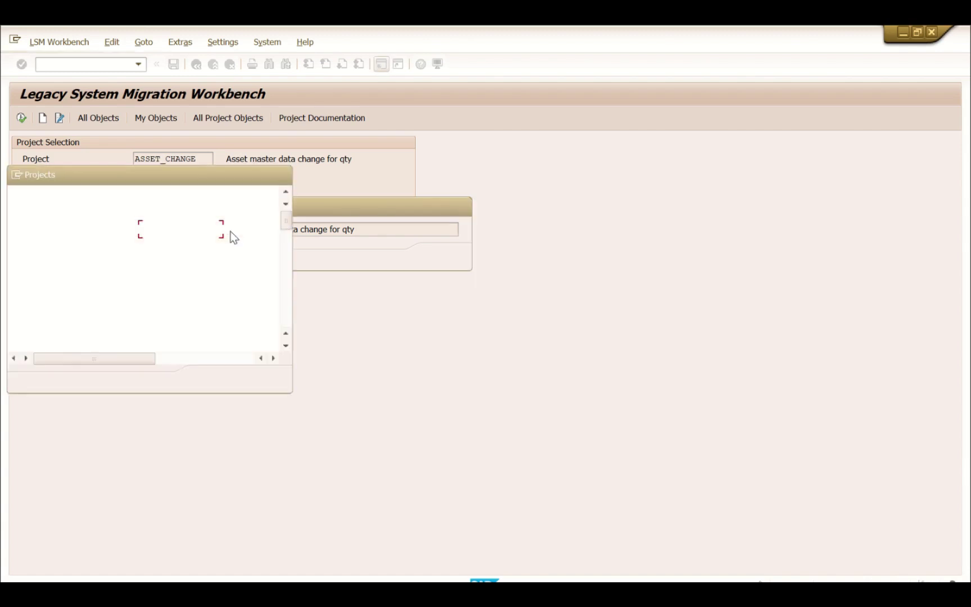
{"action": "double_click", "coordinate": [52, 226]}
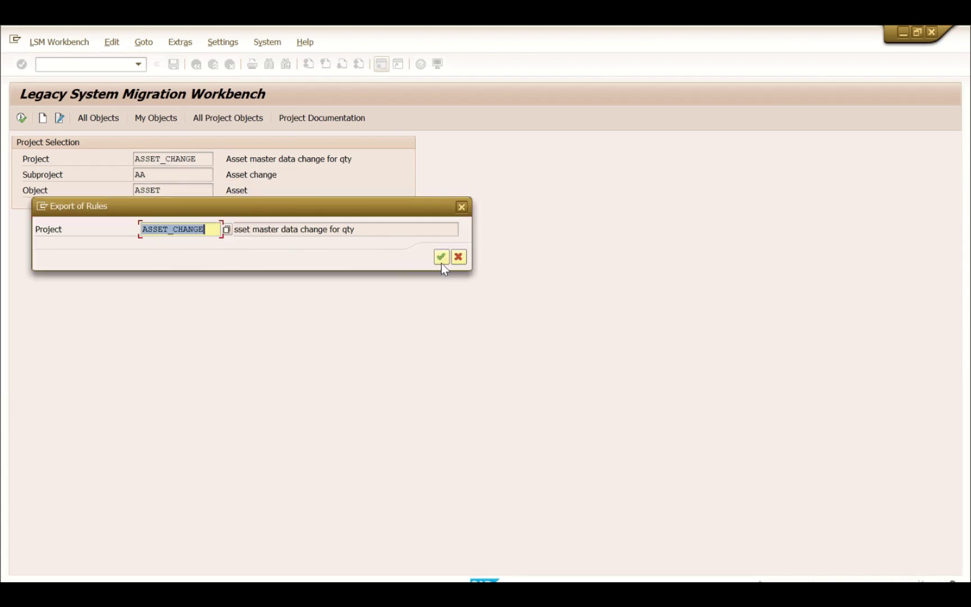
{"action": "left_click", "coordinate": [440, 260]}
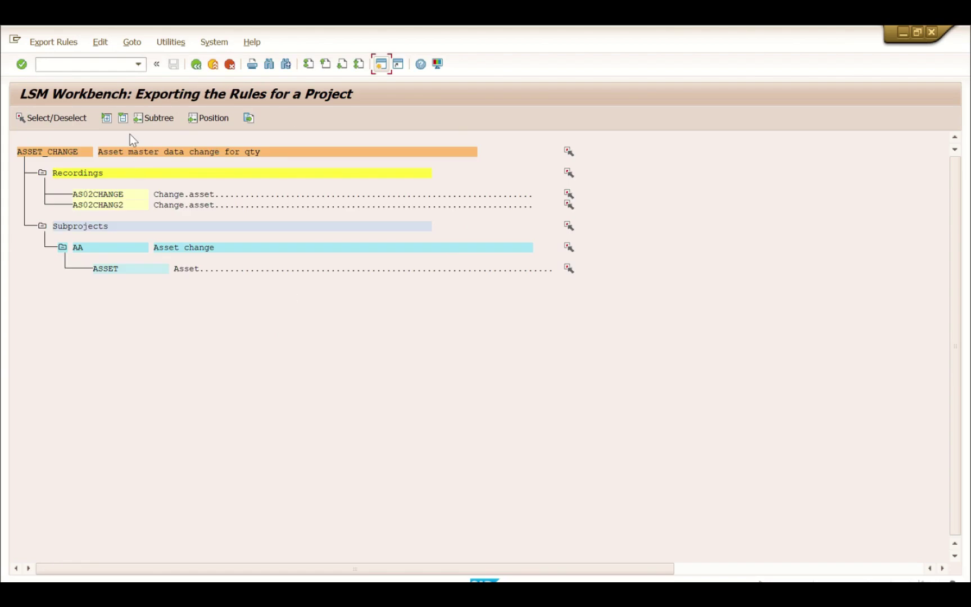
- Export ASSET_CHANGE to desktop file AA_LSMW, allowing access and acknowledging the success message
{"action": "left_click", "coordinate": [53, 152]}
{"action": "left_click", "coordinate": [251, 122]}
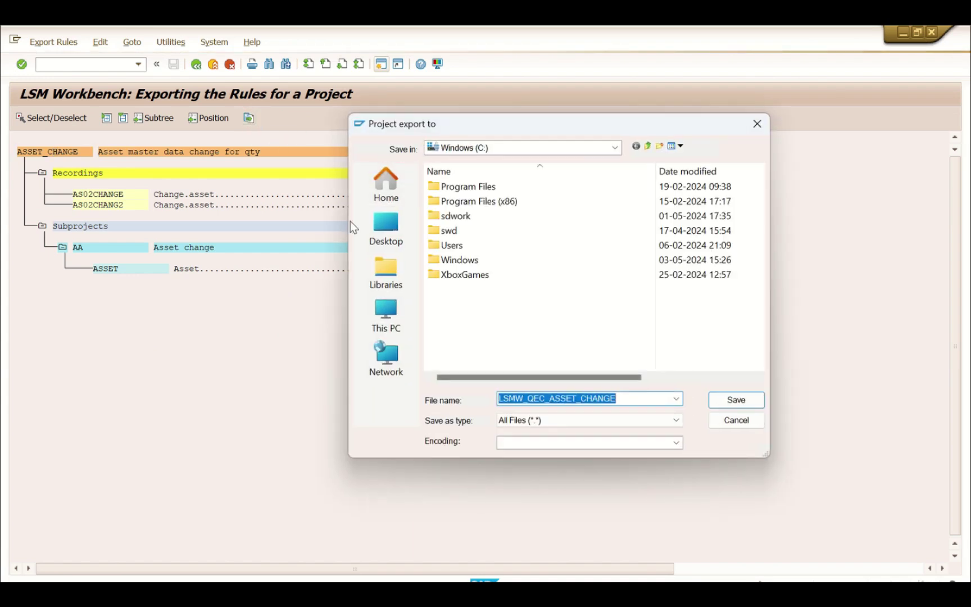
{"action": "left_click", "coordinate": [384, 229]}
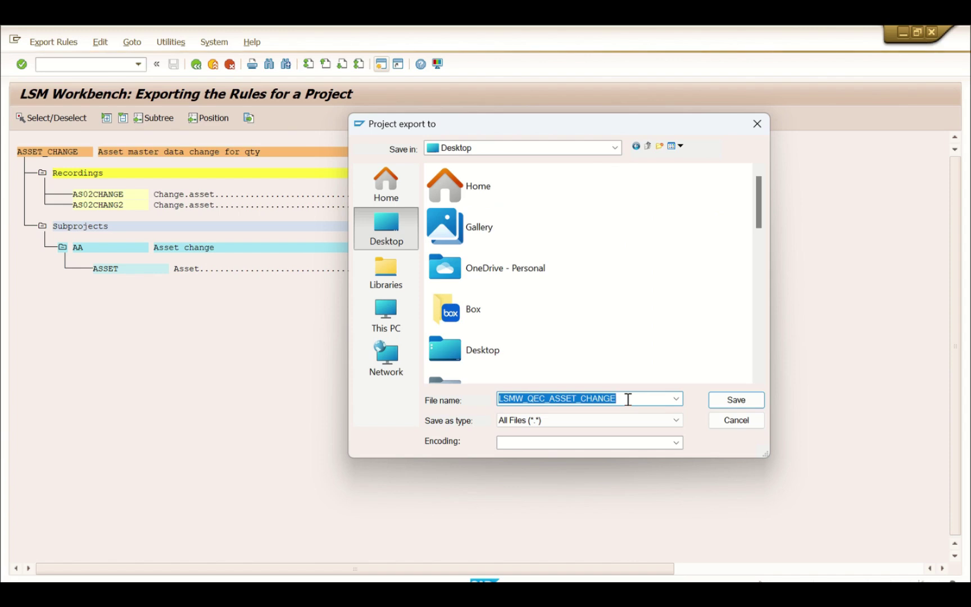
{"action": "type", "text": "AA_"}
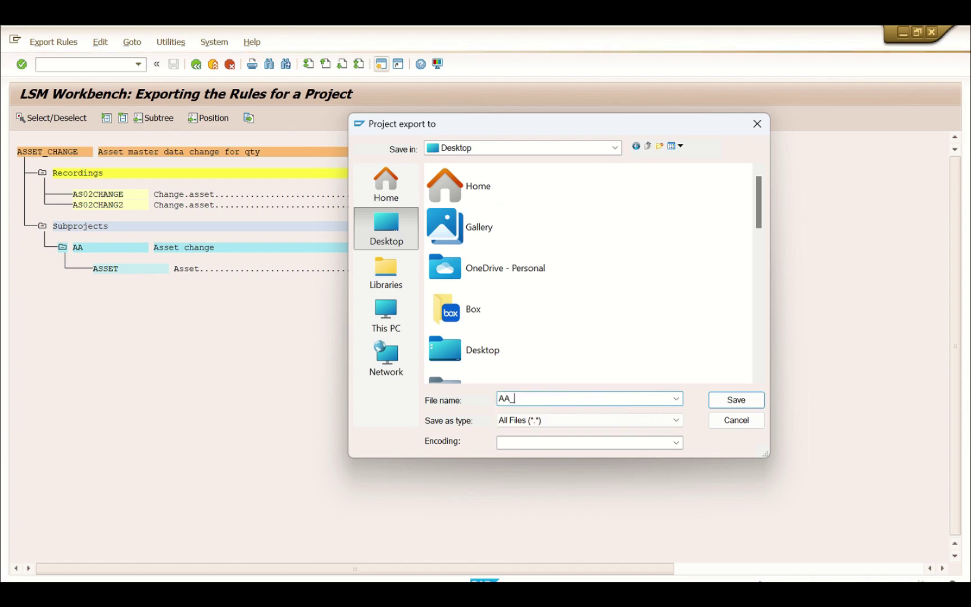
{"action": "type", "text": "LSMW"}
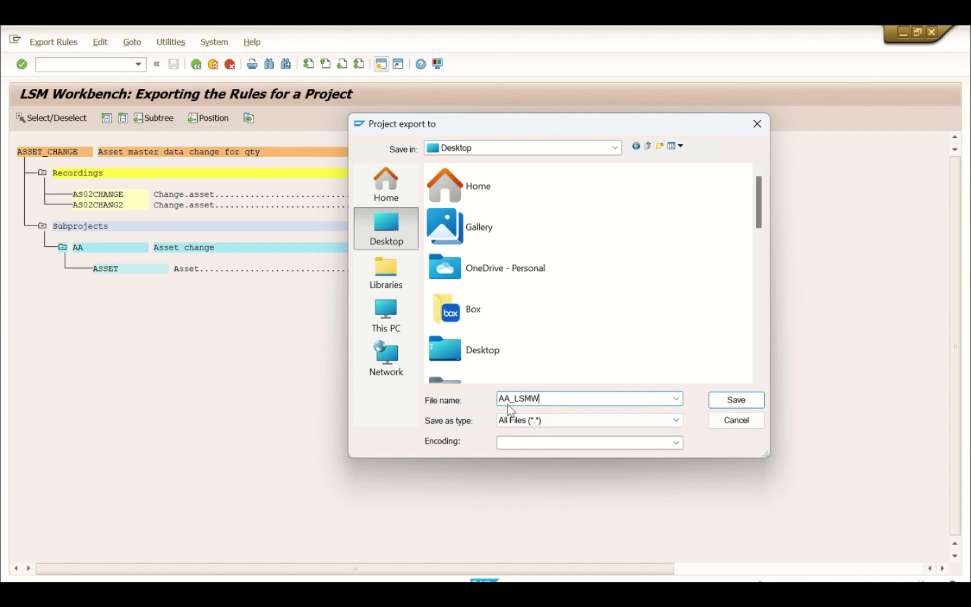
{"action": "left_click", "coordinate": [734, 401]}
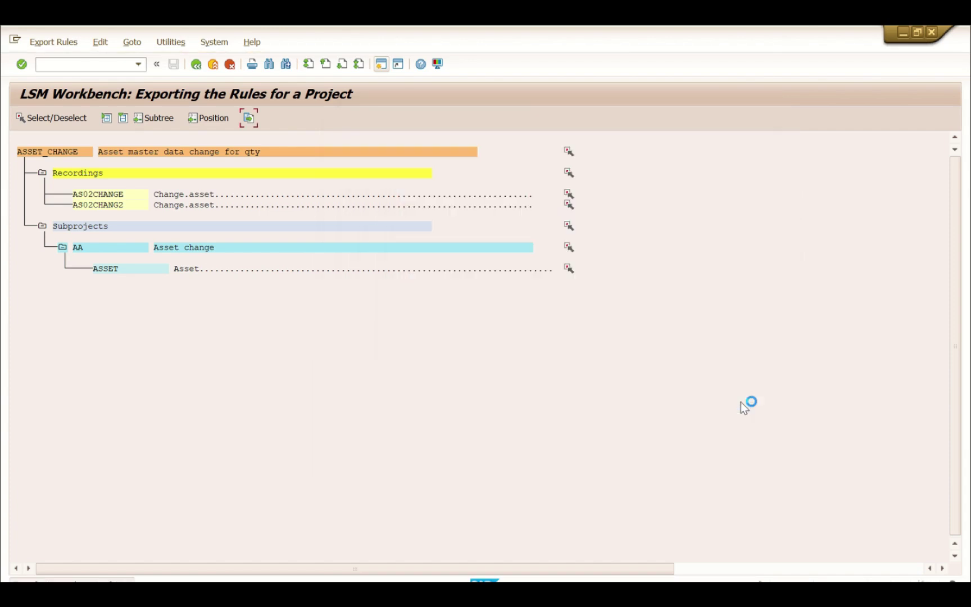
{"action": "left_click", "coordinate": [344, 406]}
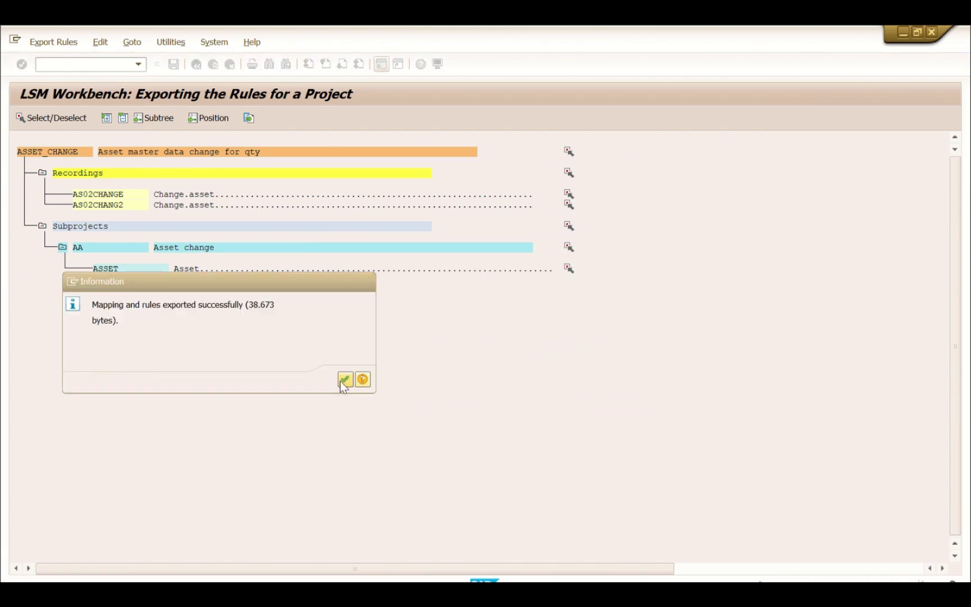
{"action": "left_click", "coordinate": [344, 379]}
{"action": "key", "text": "super+d"}
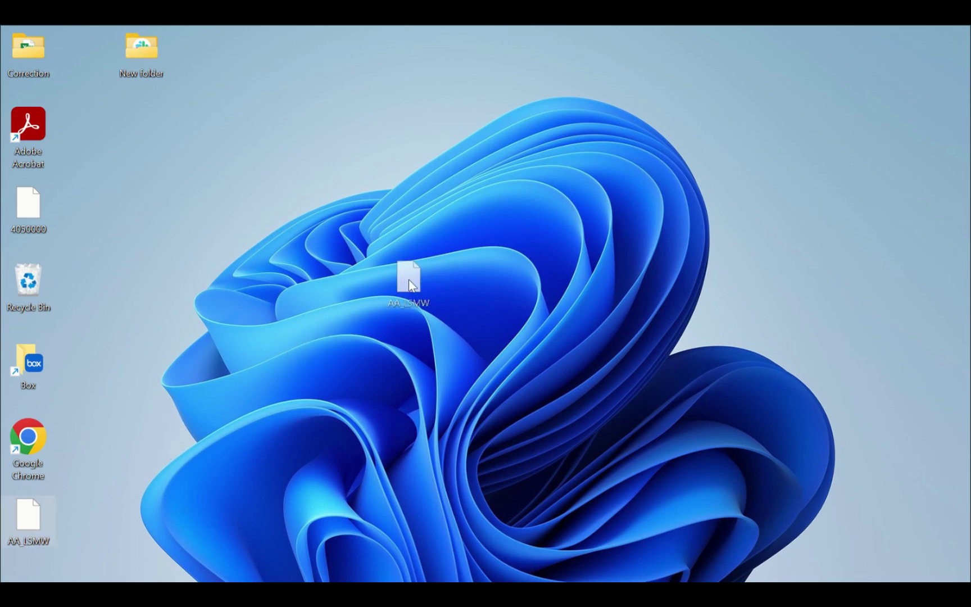
- Drag AA_LSMW to the desktop centre and restore the LSM Workbench window
{"action": "left_click_drag", "start_coordinate": [27, 522], "coordinate": [480, 291]}
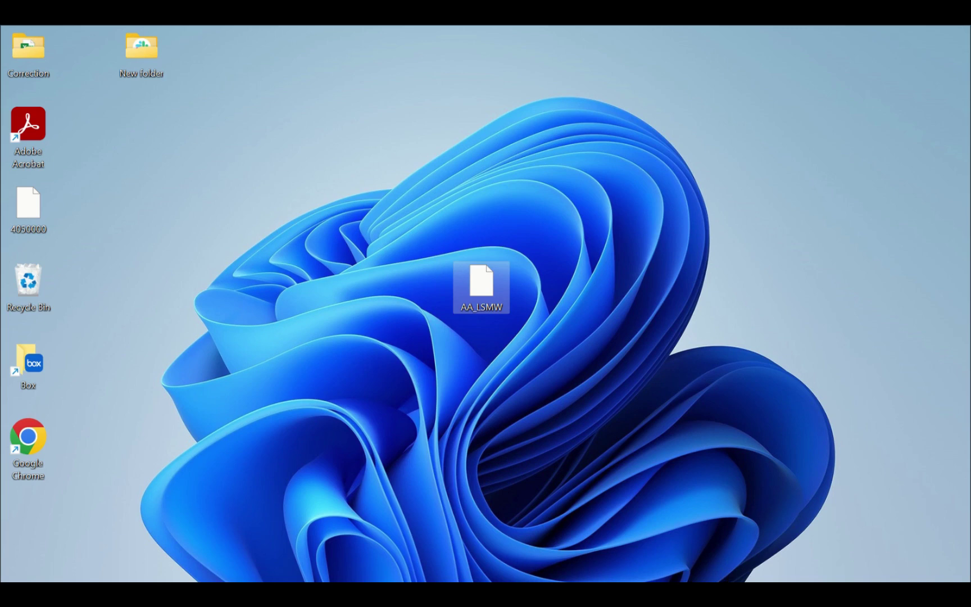
{"action": "left_click", "coordinate": [755, 542]}
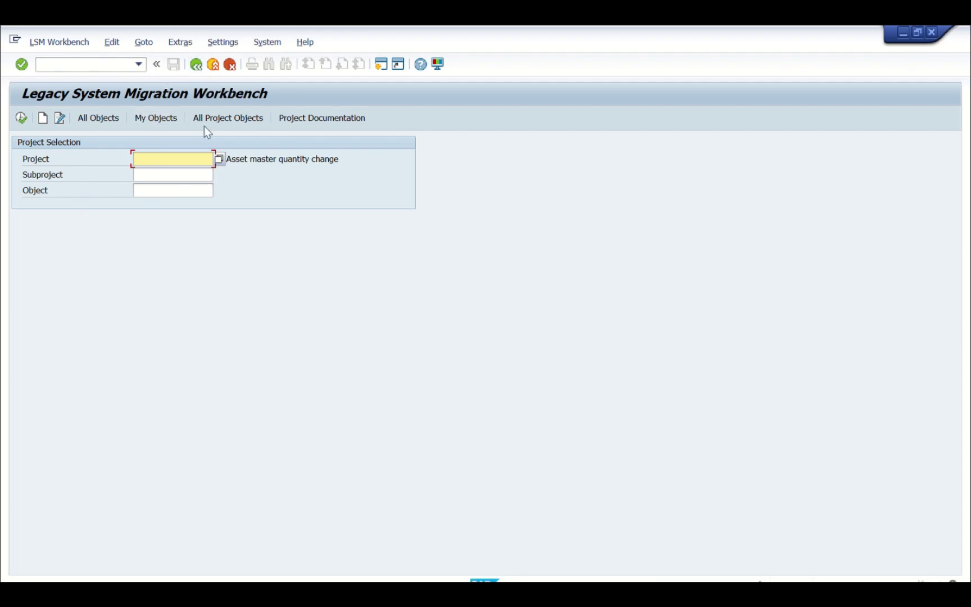
- Start a project import from the Extras menu and pick AA_LSMW on the desktop
{"action": "left_click", "coordinate": [179, 49]}
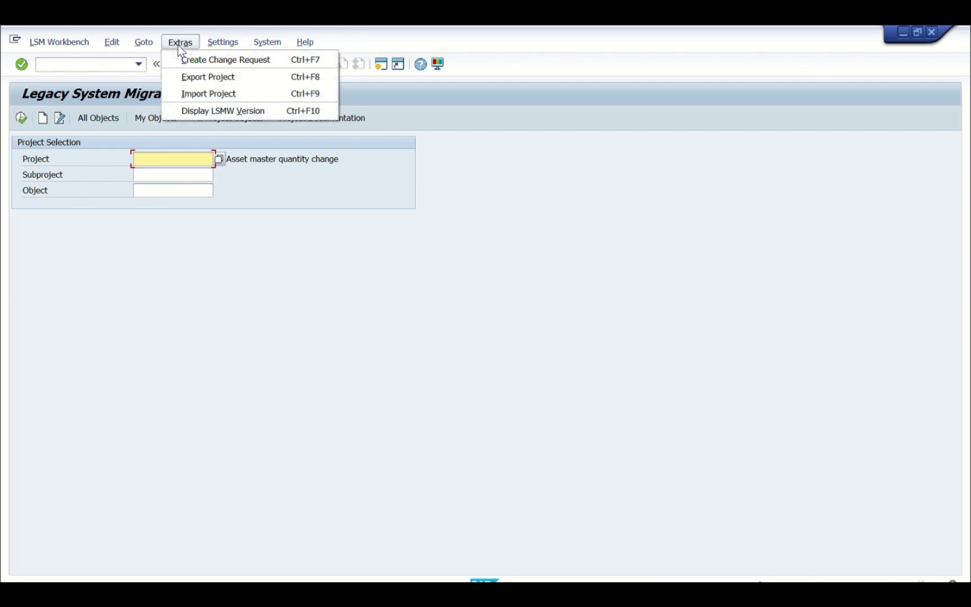
{"action": "left_click", "coordinate": [202, 94]}
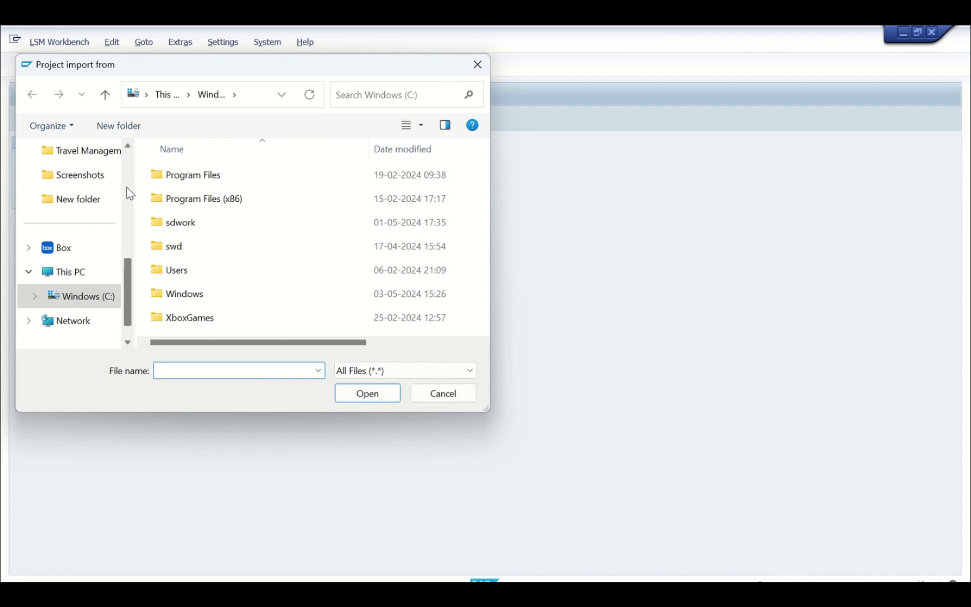
{"action": "scroll", "coordinate": [126, 187], "scroll_direction": "up", "scroll_amount": 3}
{"action": "scroll", "coordinate": [127, 190], "scroll_direction": "up", "scroll_amount": 3}
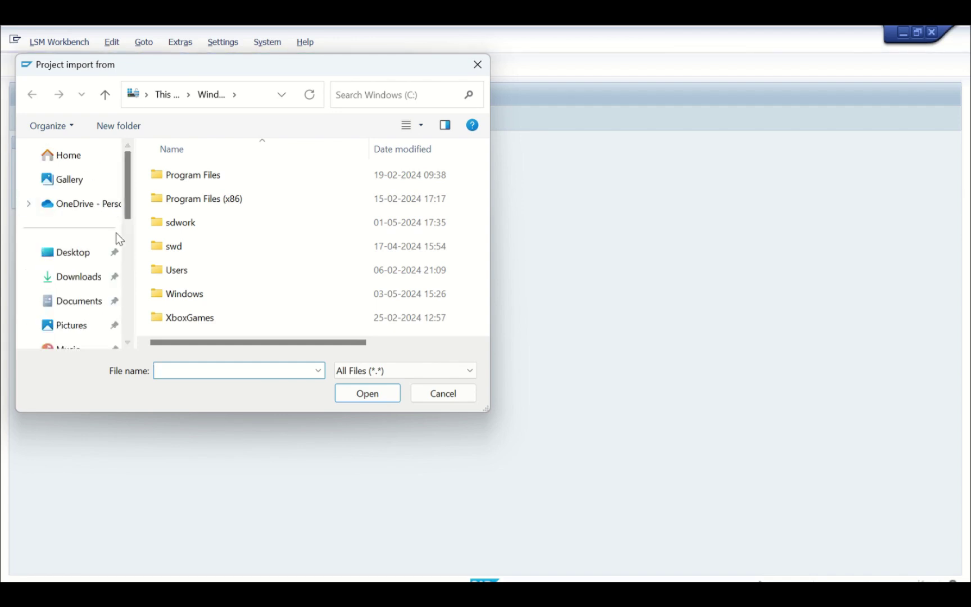
{"action": "left_click", "coordinate": [64, 254]}
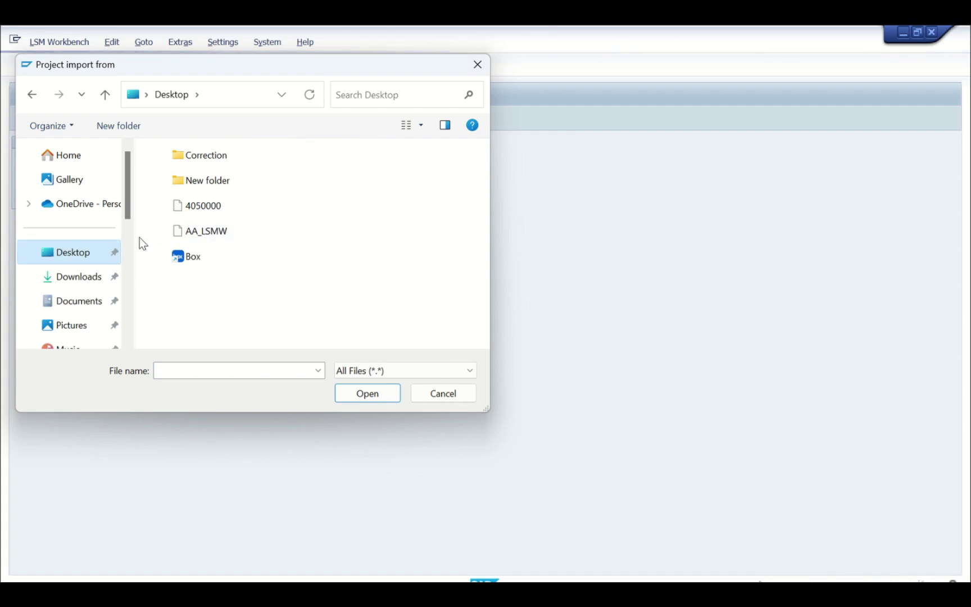
{"action": "left_click", "coordinate": [209, 234]}
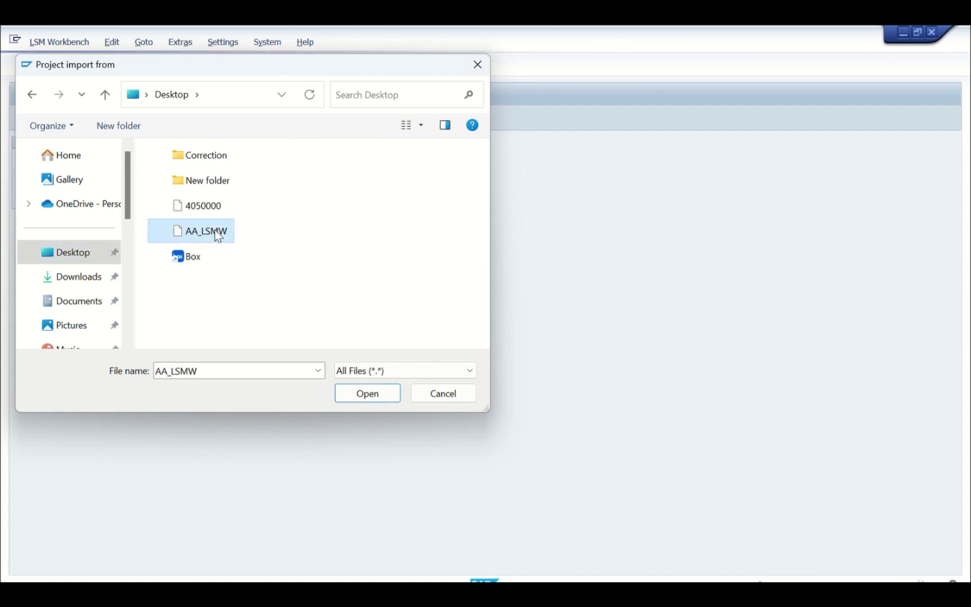
- Open AA_LSMW, allow file access, and import ASSET_CHANGE's mapping and rules
{"action": "left_click", "coordinate": [368, 394]}
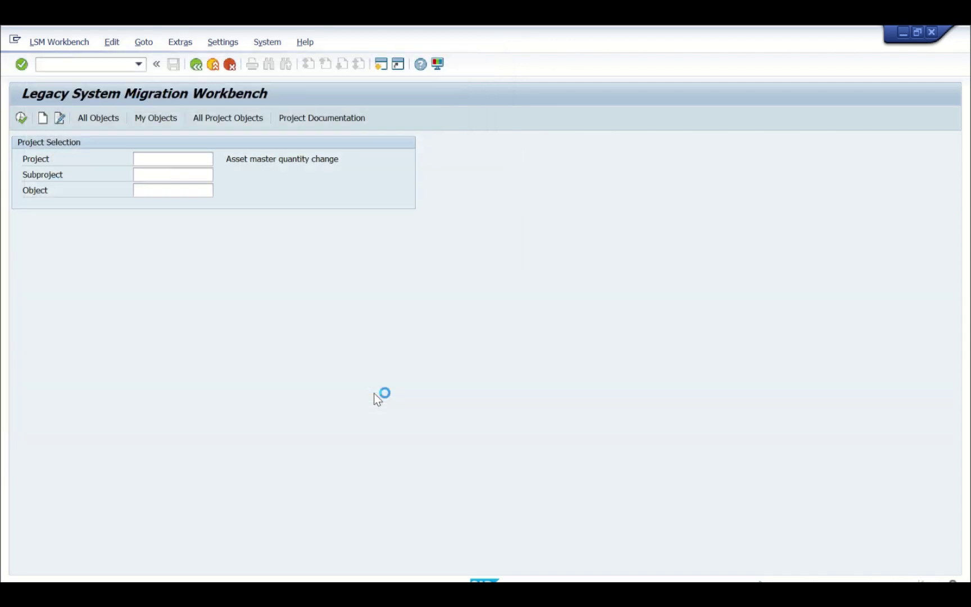
{"action": "left_click", "coordinate": [339, 352]}
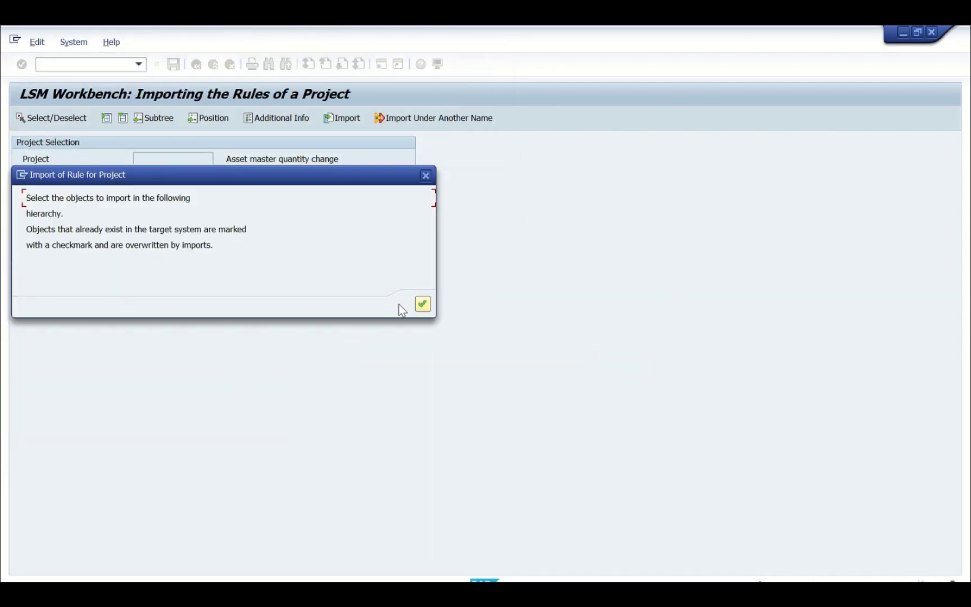
{"action": "left_click", "coordinate": [421, 304]}
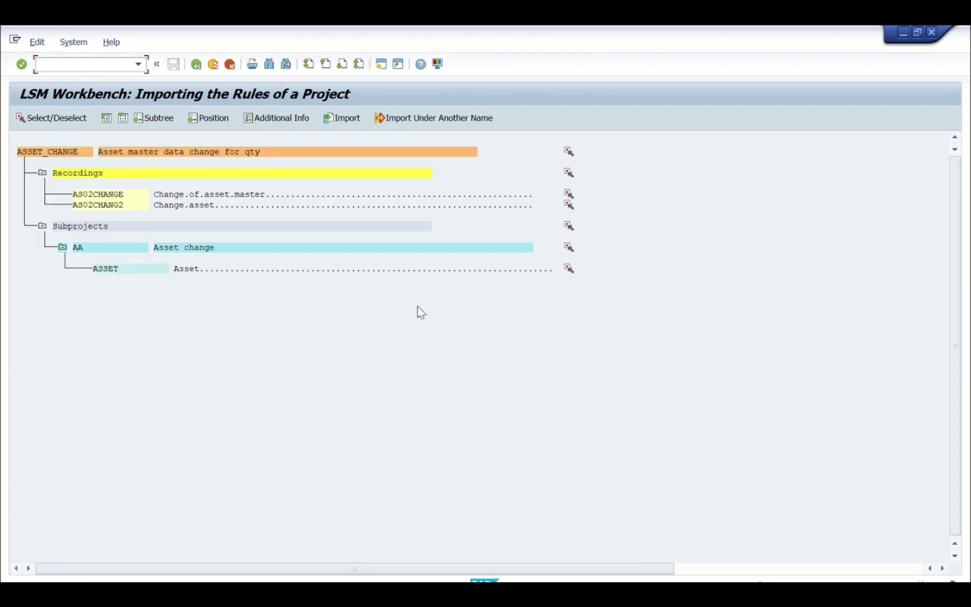
{"action": "left_click", "coordinate": [54, 152]}
{"action": "left_click", "coordinate": [344, 117]}
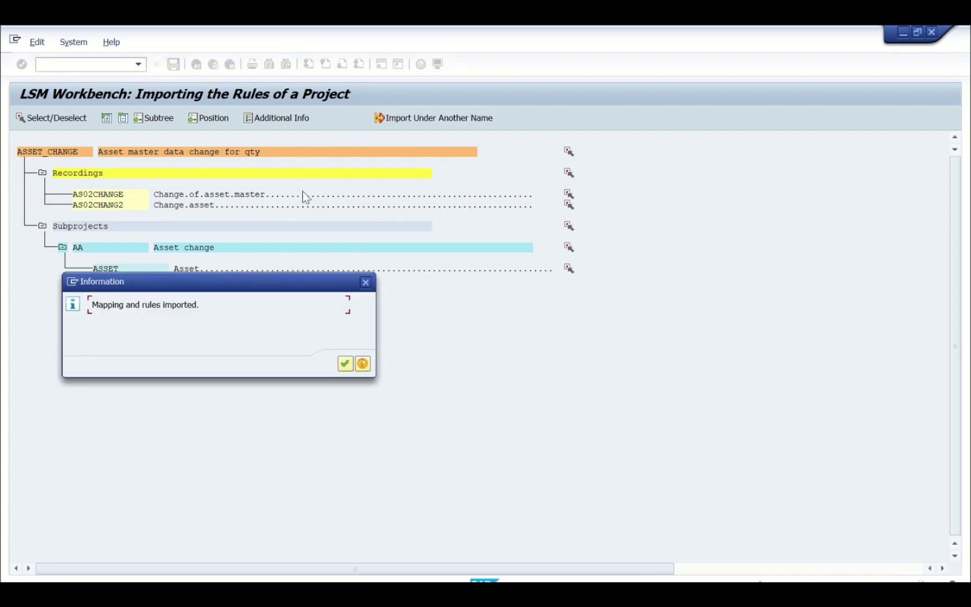
{"action": "left_click", "coordinate": [345, 364]}
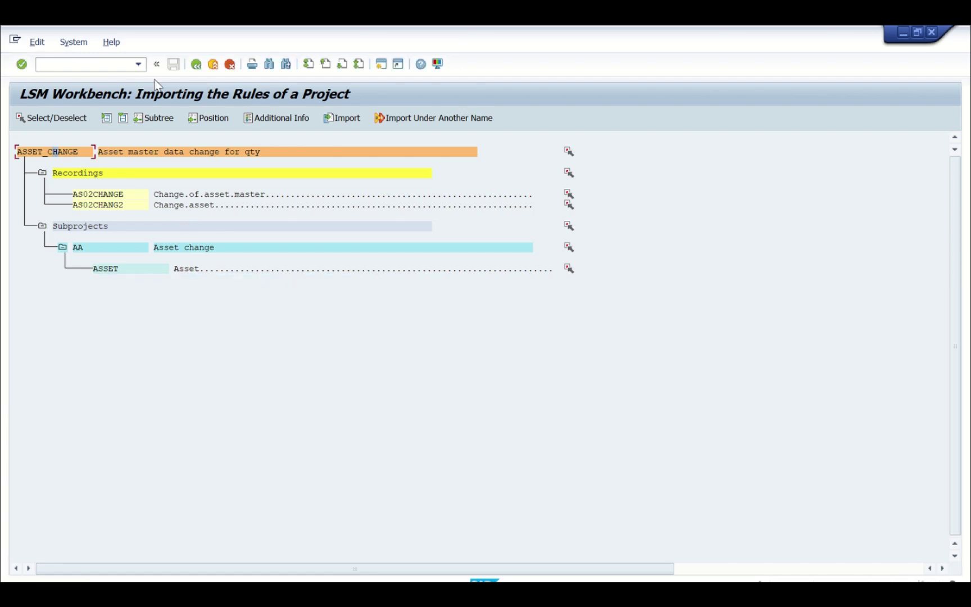
{"action": "left_click", "coordinate": [84, 67]}
{"action": "type", "text": "/n"}
- Restart LSMW with /n and open ASSET_CHANGE, AA and ASSET to list the process steps
{"action": "key", "text": "Return"}
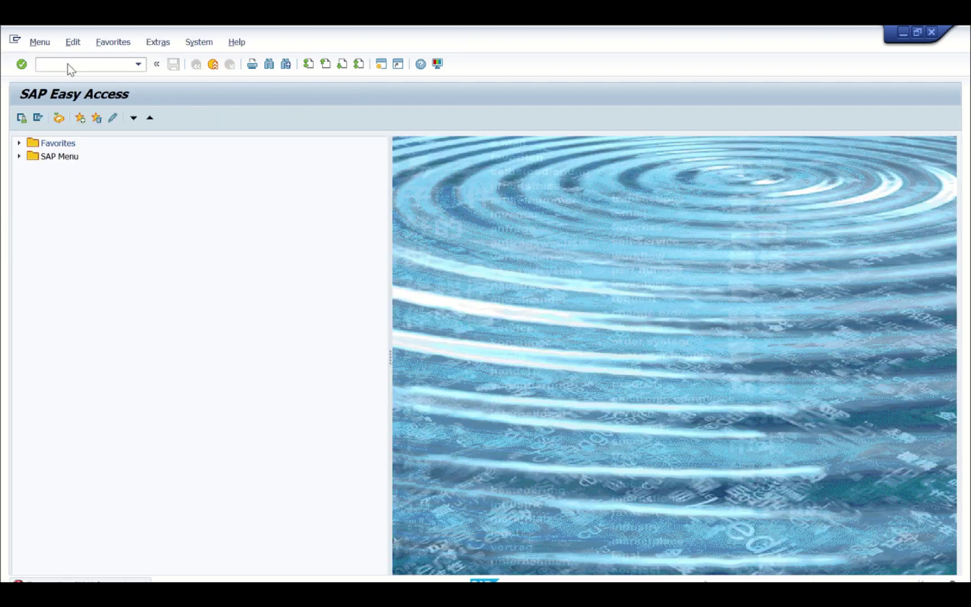
{"action": "key", "text": "Return"}
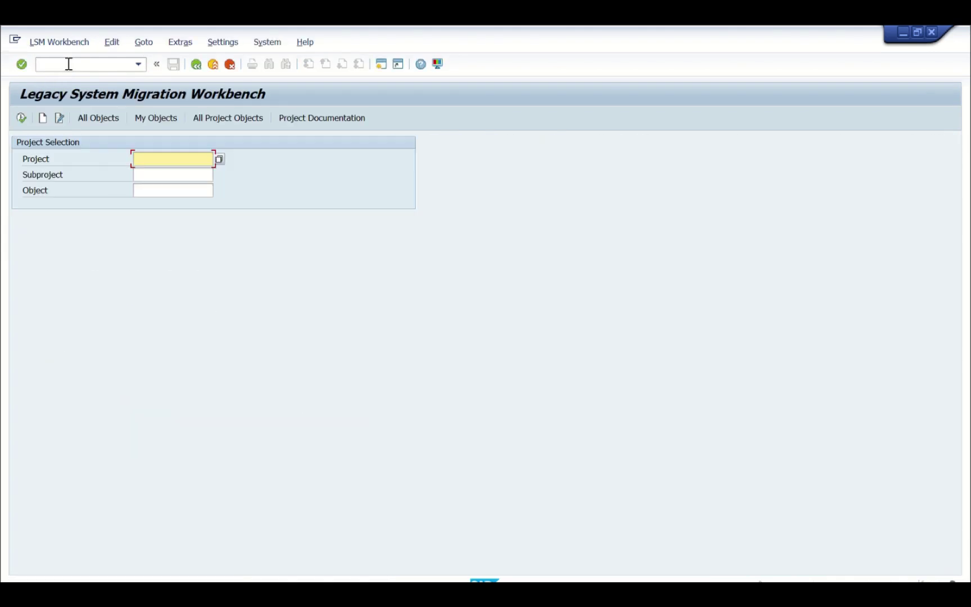
{"action": "left_click", "coordinate": [221, 162]}
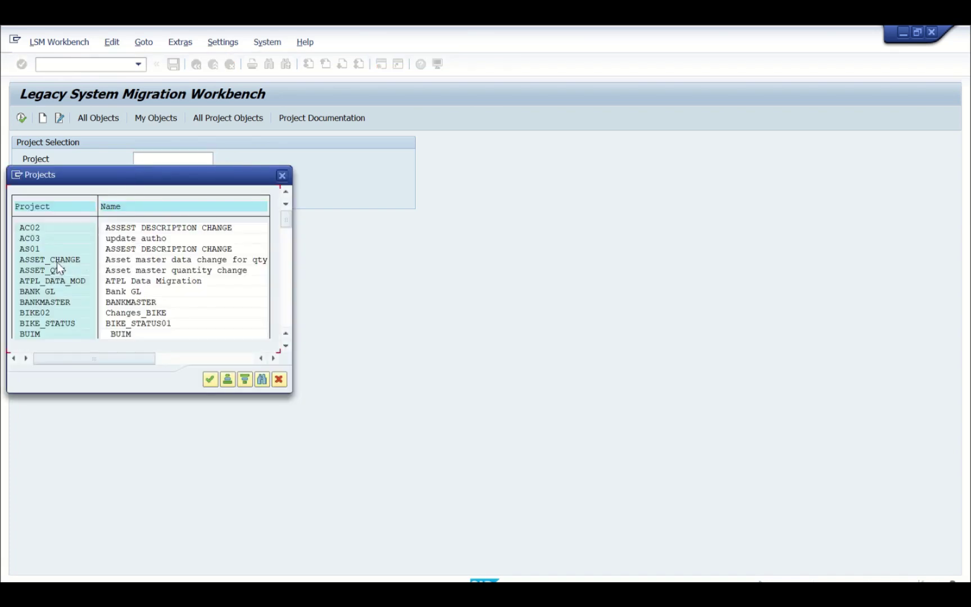
{"action": "double_click", "coordinate": [56, 261]}
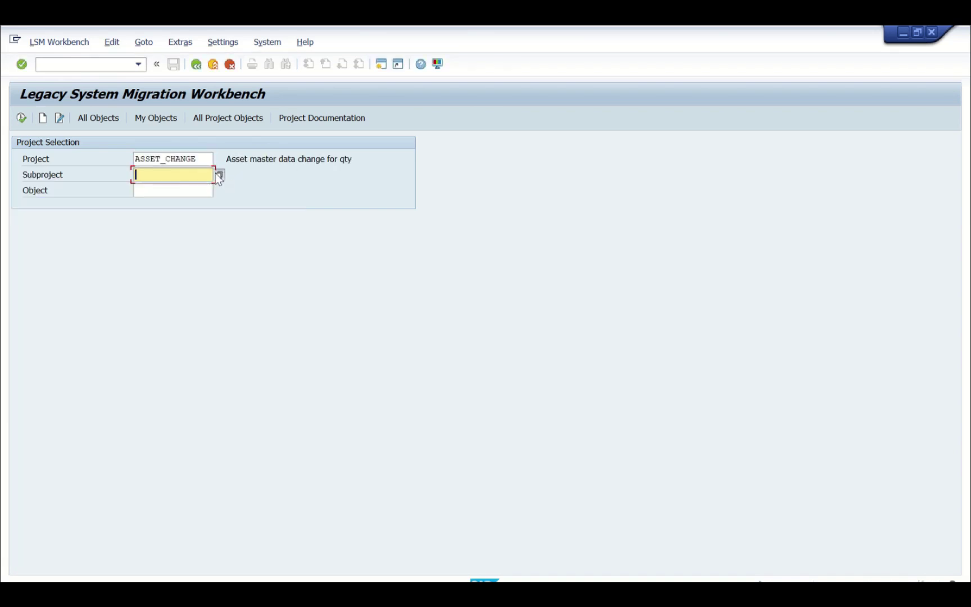
{"action": "type", "text": "AA"}
{"action": "key", "text": "Return"}
{"action": "left_click", "coordinate": [174, 190]}
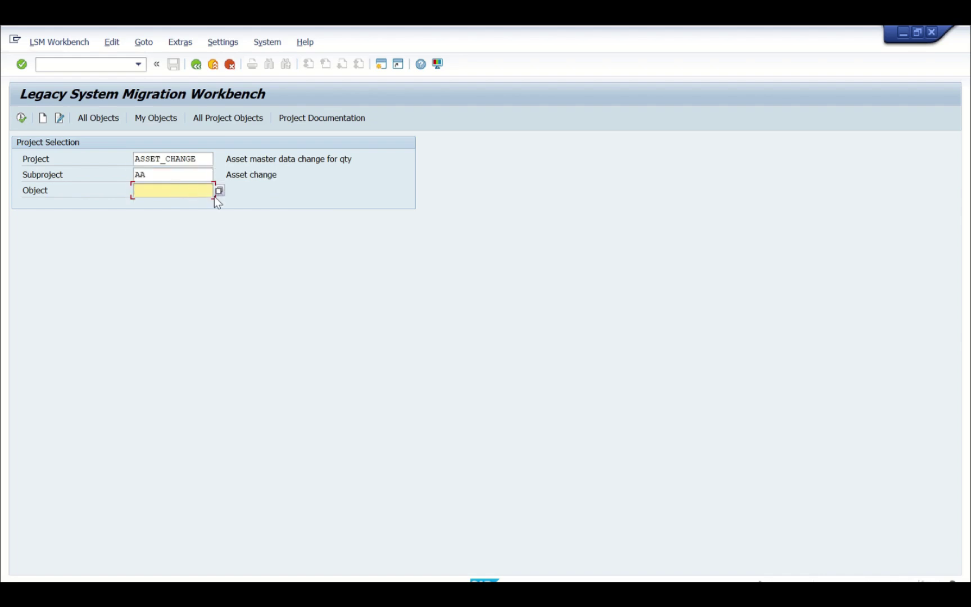
{"action": "left_click", "coordinate": [219, 191]}
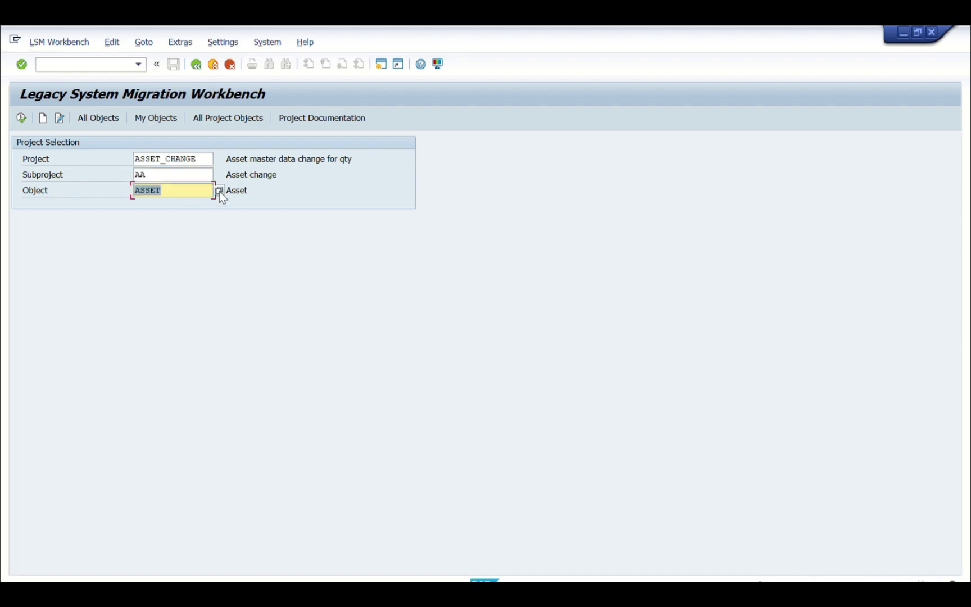
{"action": "left_click", "coordinate": [22, 118]}
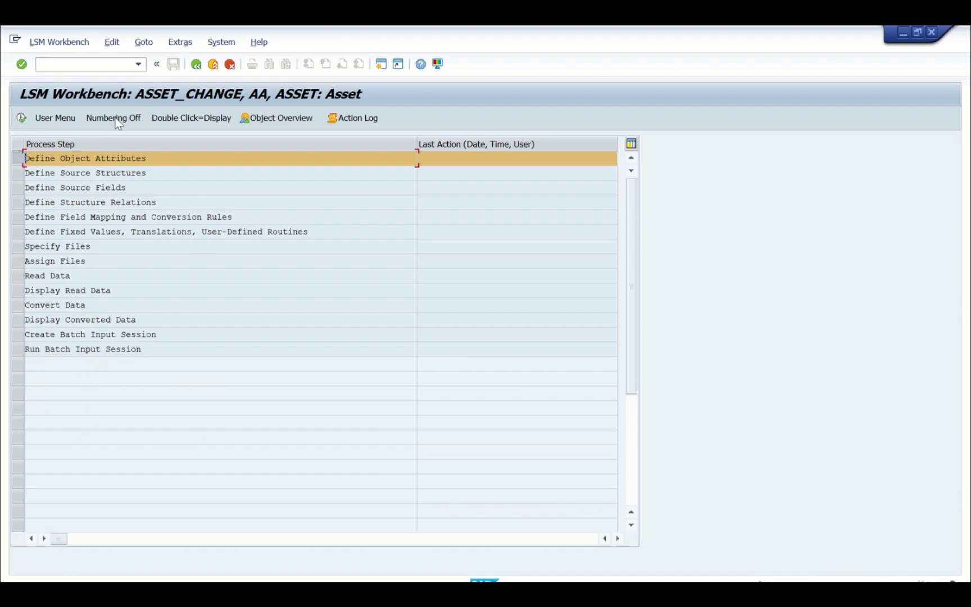
{"action": "left_click", "coordinate": [22, 119]}
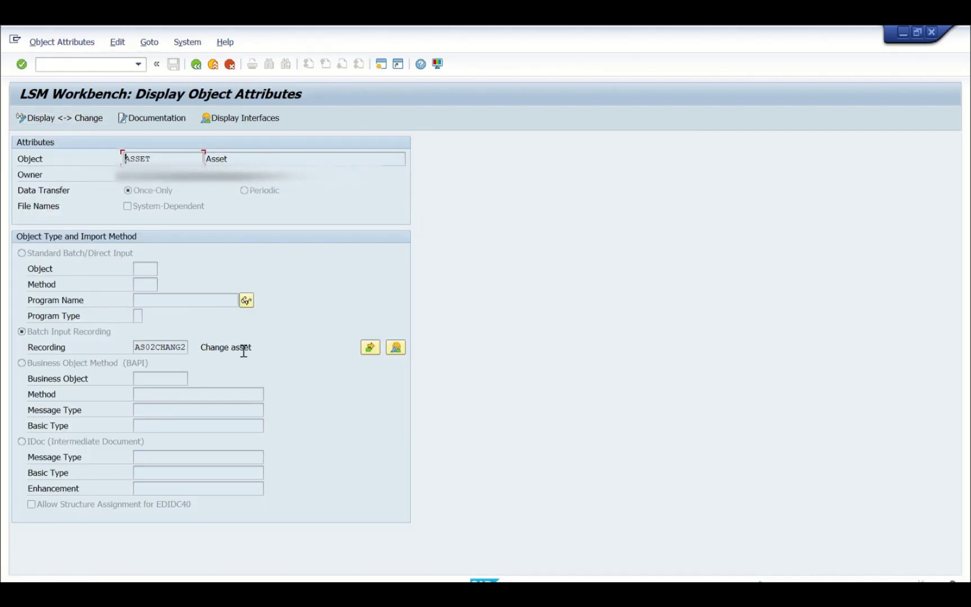
{"action": "left_click_drag", "start_coordinate": [244, 347], "coordinate": [90, 350]}
{"action": "left_click", "coordinate": [201, 67]}
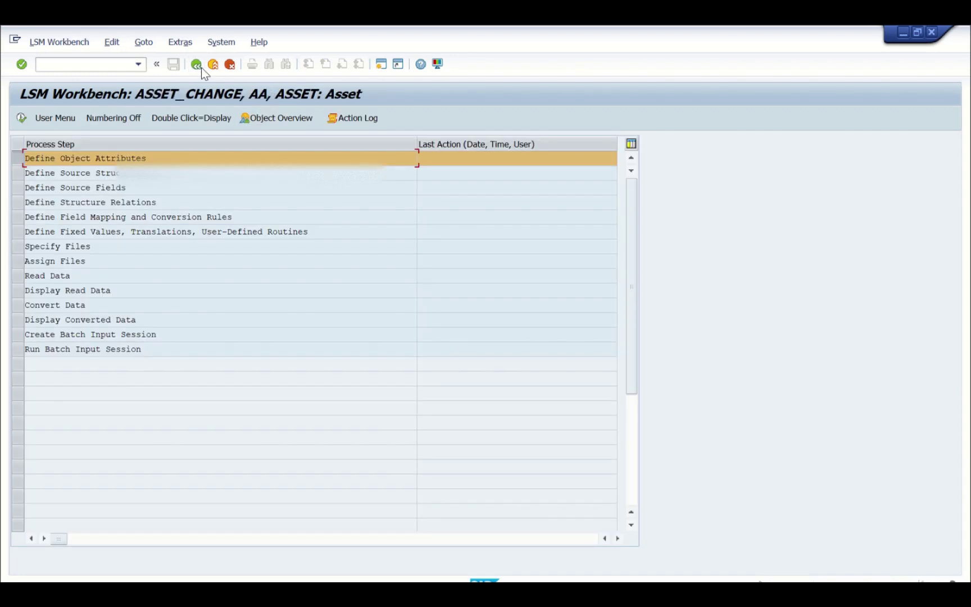